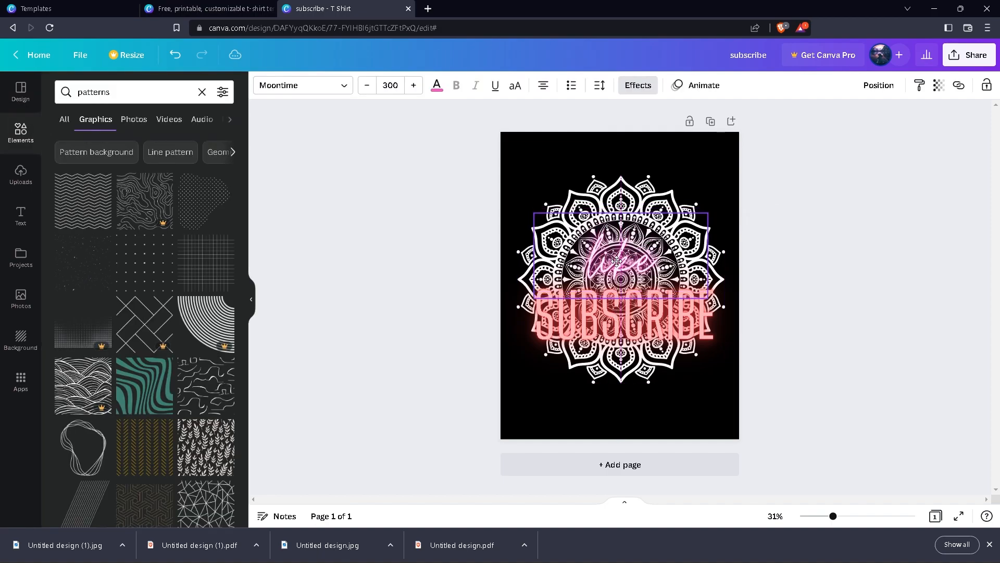
Reposition the "like" and "SUBSCRIBE" texts over the mandala, moving "like" slightly up and "SUBSCRIBE" slightly down.
drag(633, 338, 640, 327)
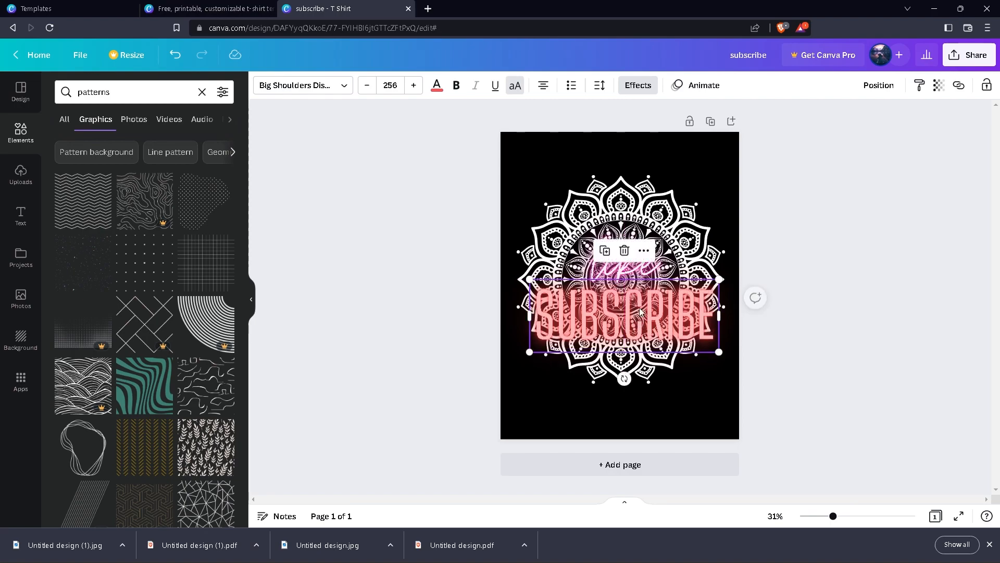
drag(635, 272, 630, 260)
click(633, 313)
drag(633, 313, 633, 316)
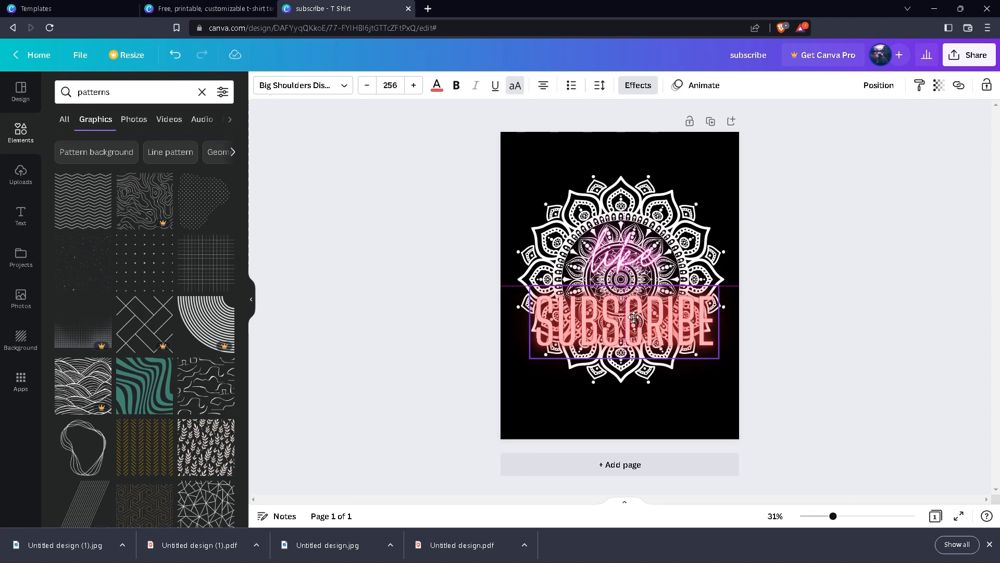
click(664, 252)
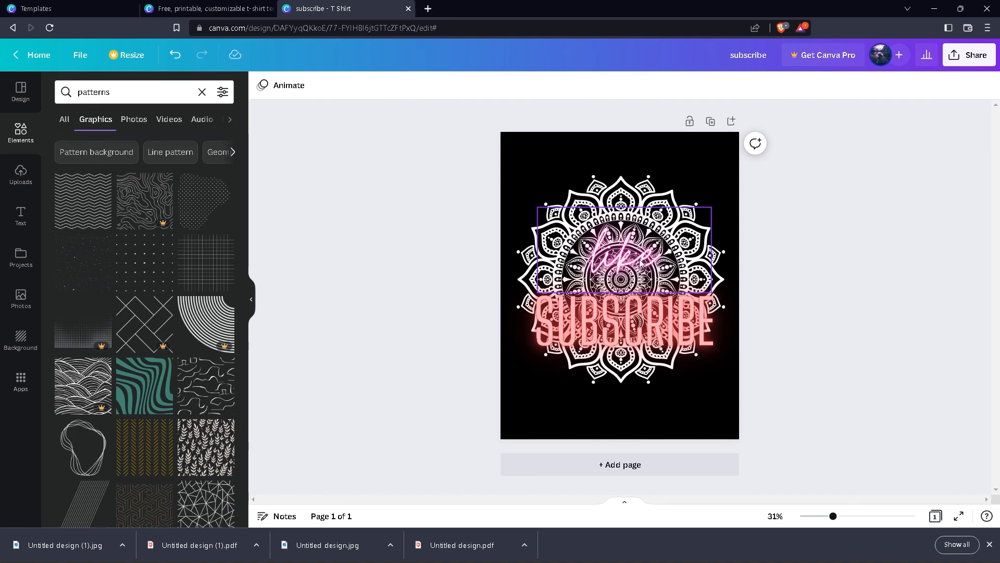
Send the "SUBSCRIBE" text, the "like" text and the large white mandala to the back, in that order.
right_click(660, 313)
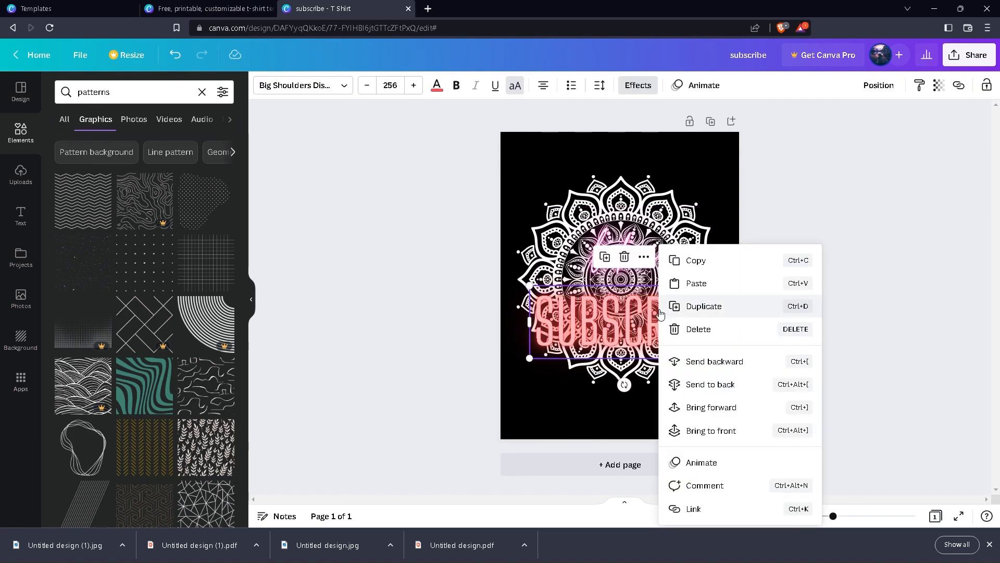
click(720, 385)
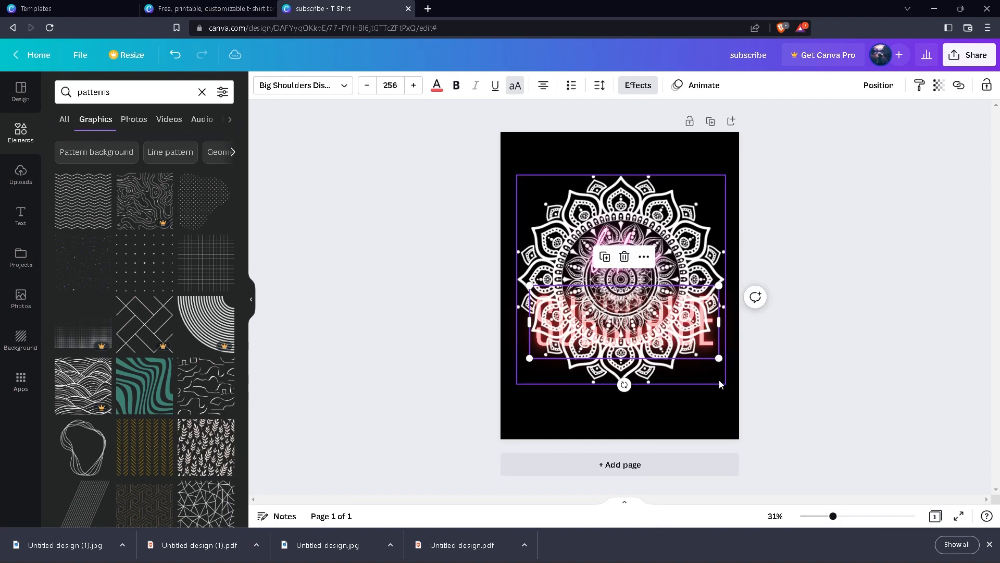
click(685, 215)
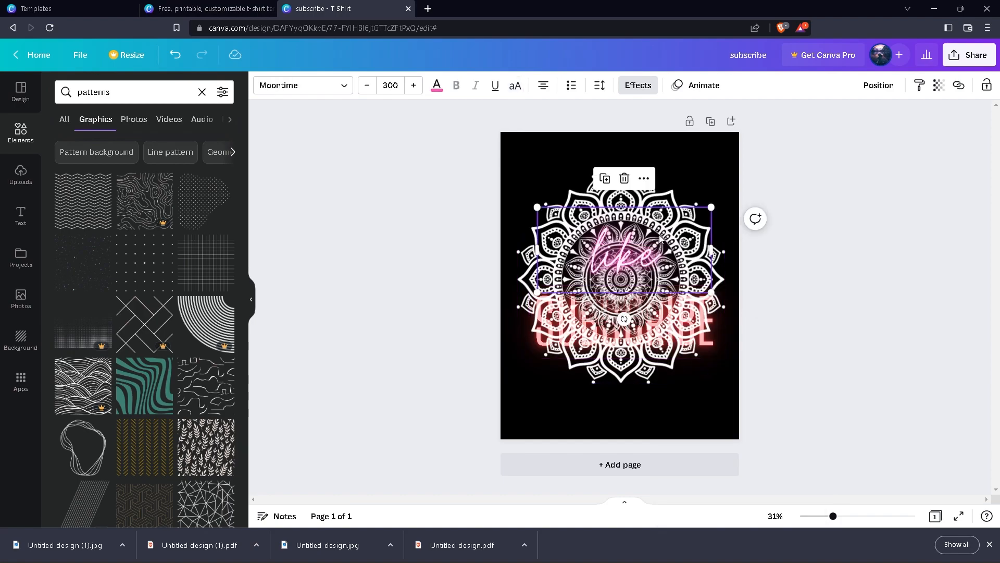
right_click(639, 249)
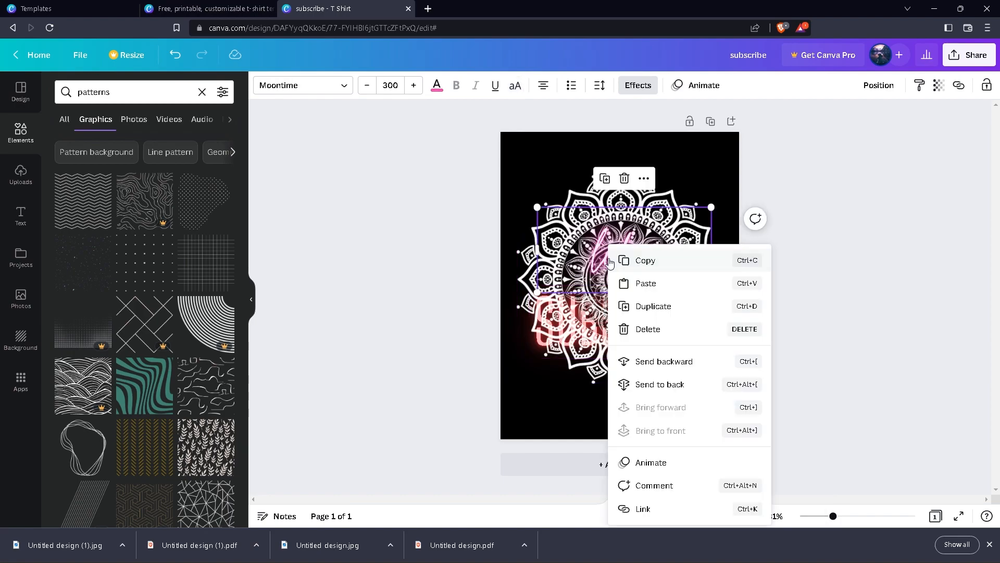
click(689, 388)
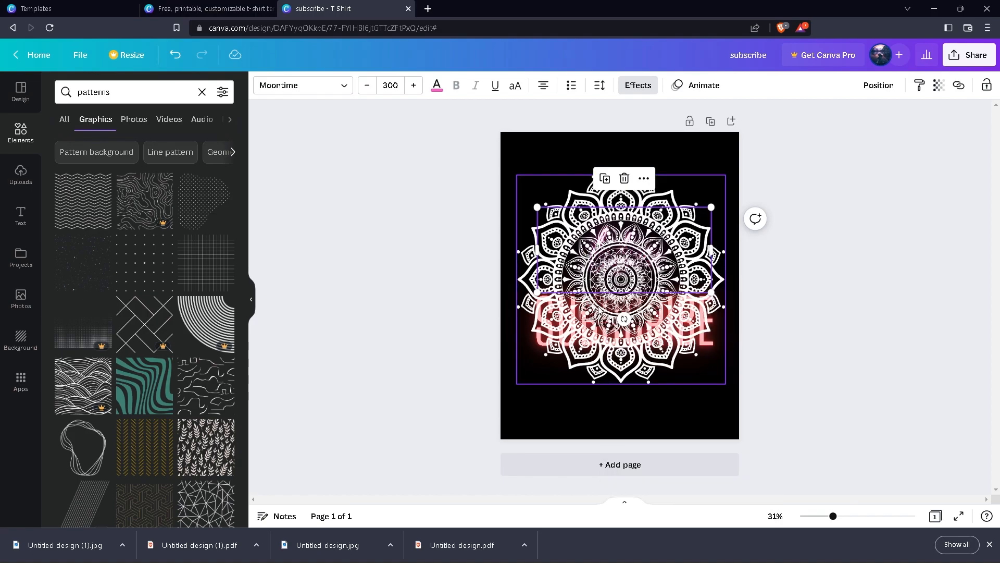
right_click(671, 201)
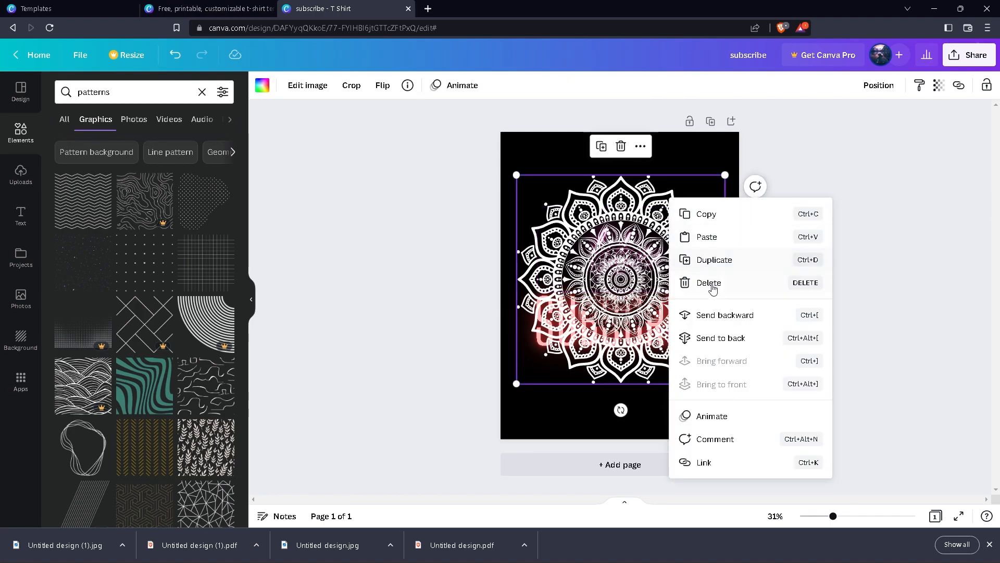
click(728, 337)
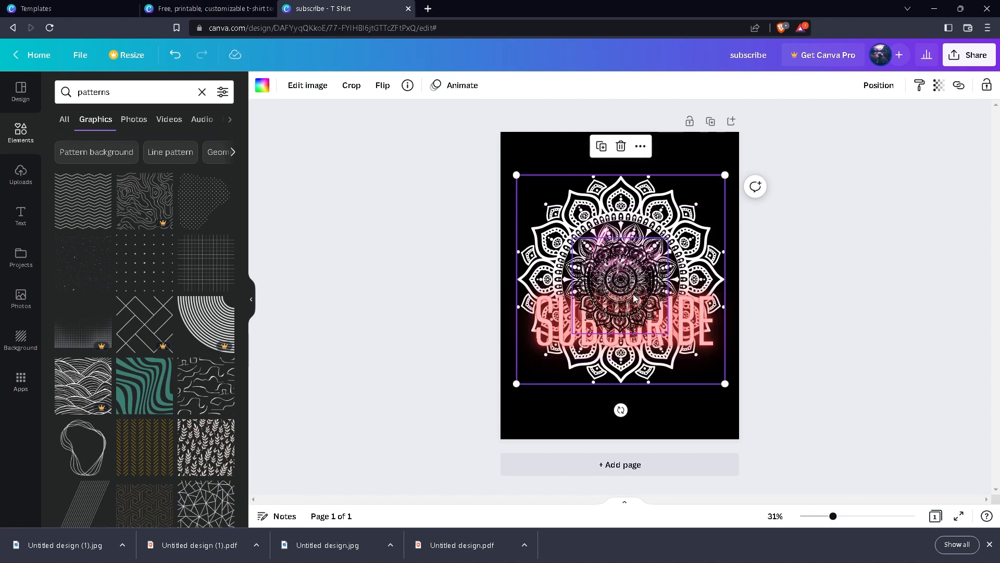
Pull the small black mandala out from the centre of the design and delete it.
click(642, 309)
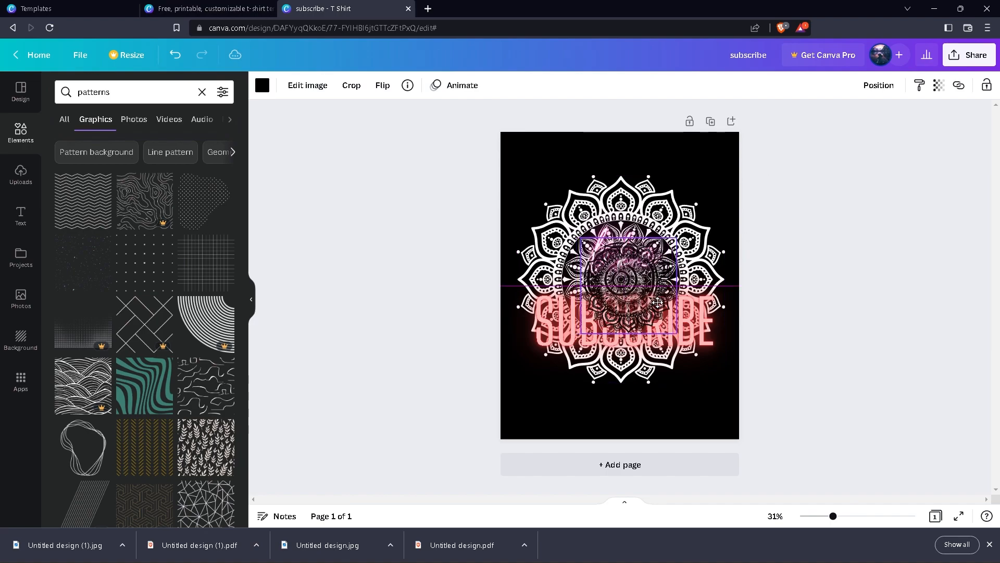
drag(650, 308, 782, 267)
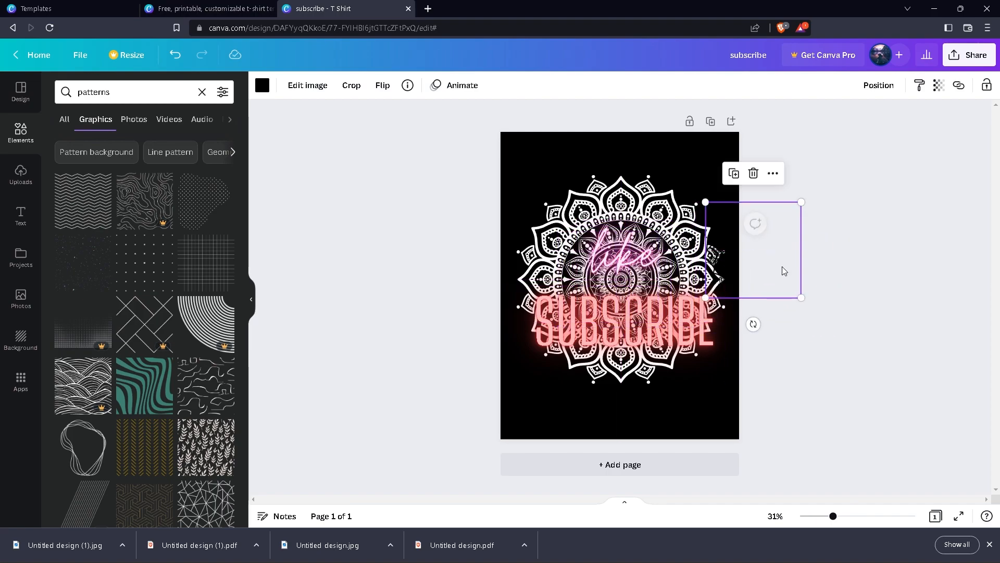
key(Delete)
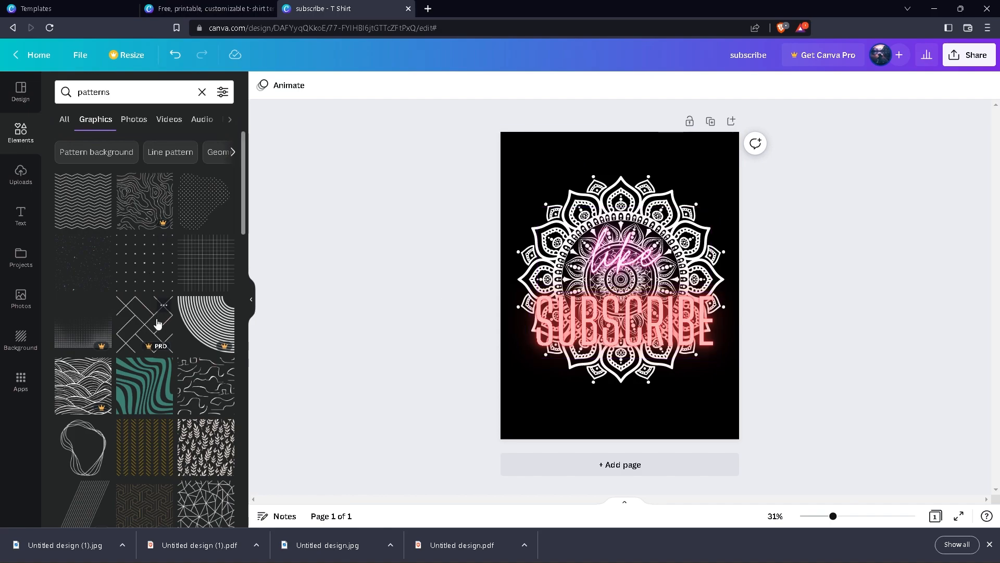
Try out the tangled-loop line graphic in white at the page's upper-left corner and delete it.
scroll(185, 411, down, 2)
scroll(185, 412, down, 2)
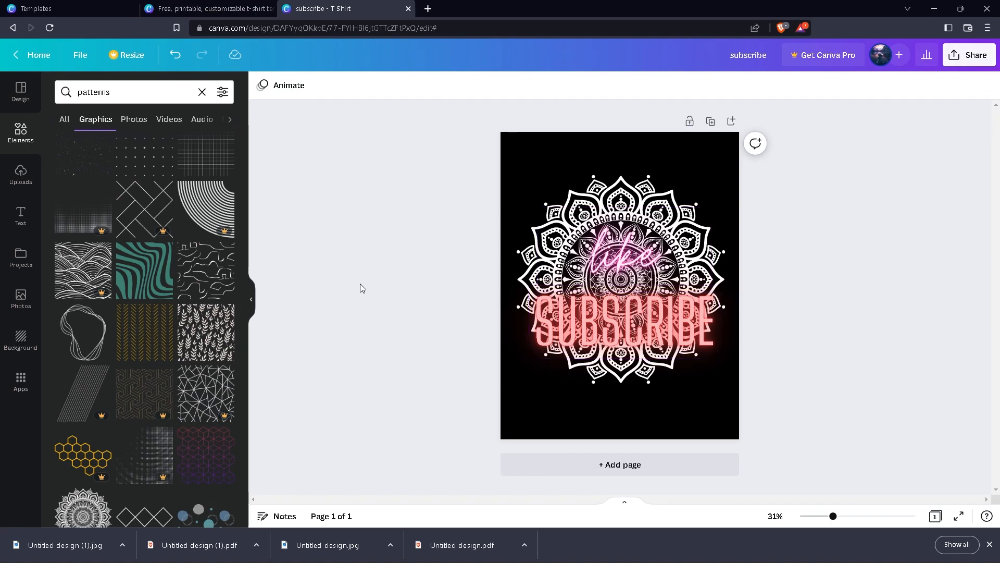
mouse_move(99, 344)
mouse_down()
mouse_move(116, 321)
mouse_move(309, 286)
mouse_move(526, 271)
mouse_move(509, 246)
mouse_move(516, 166)
mouse_up()
click(263, 85)
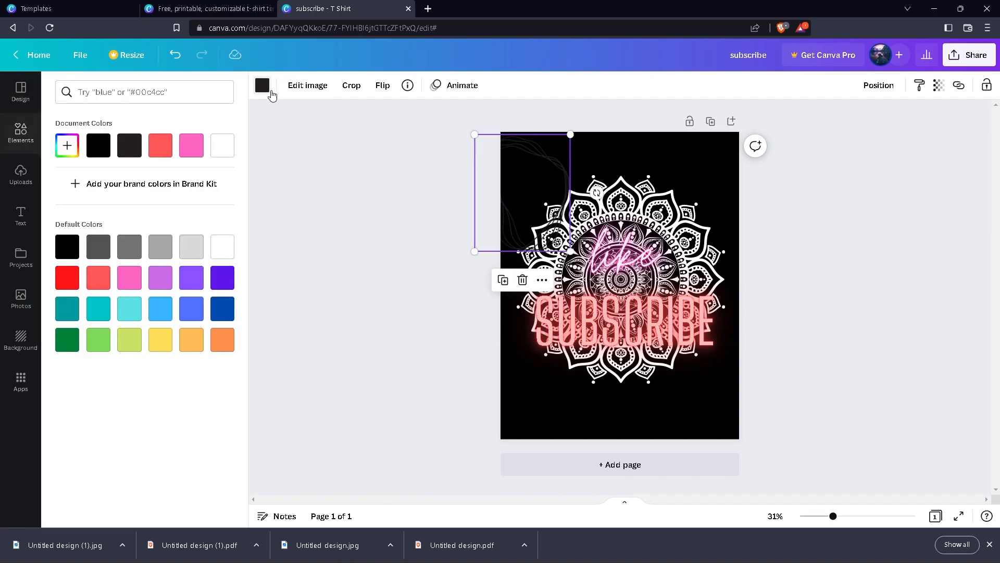
click(223, 146)
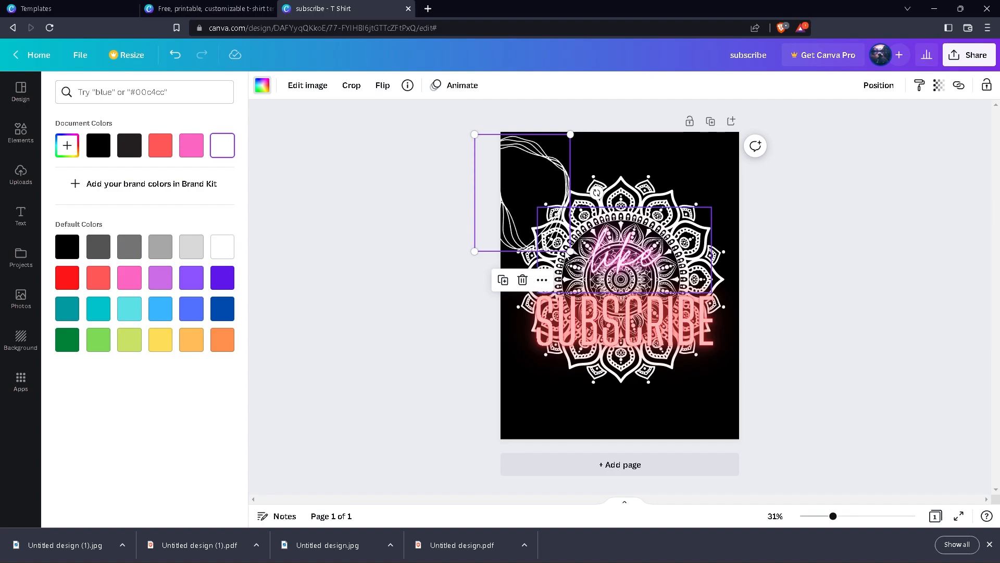
mouse_move(570, 251)
mouse_down()
mouse_move(759, 453)
mouse_move(760, 430)
mouse_up()
key(Delete)
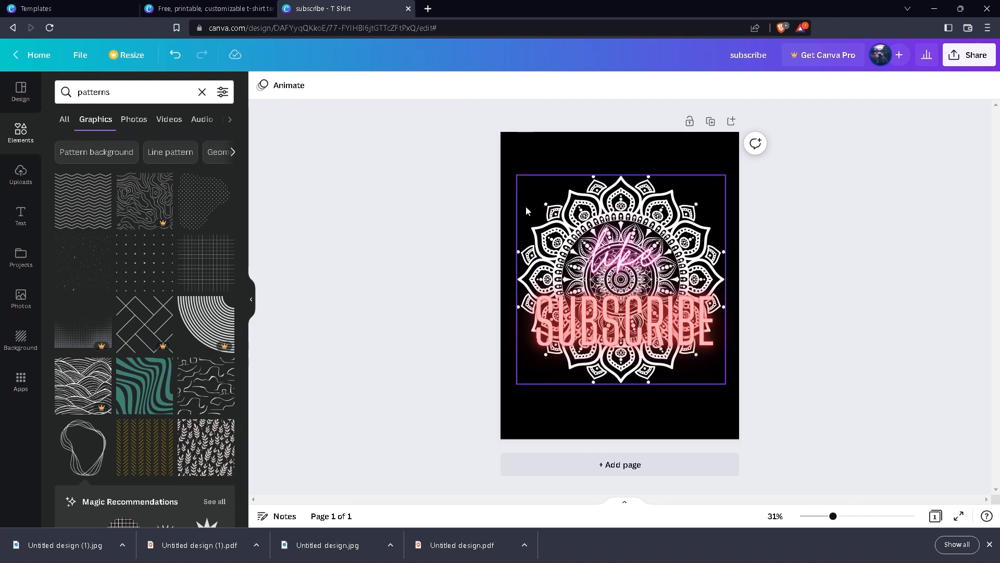
Enlarge the white mandala to nearly the page width, centre it lower, and shift the "like" text slightly down.
click(587, 195)
drag(515, 171, 499, 152)
drag(626, 181, 638, 209)
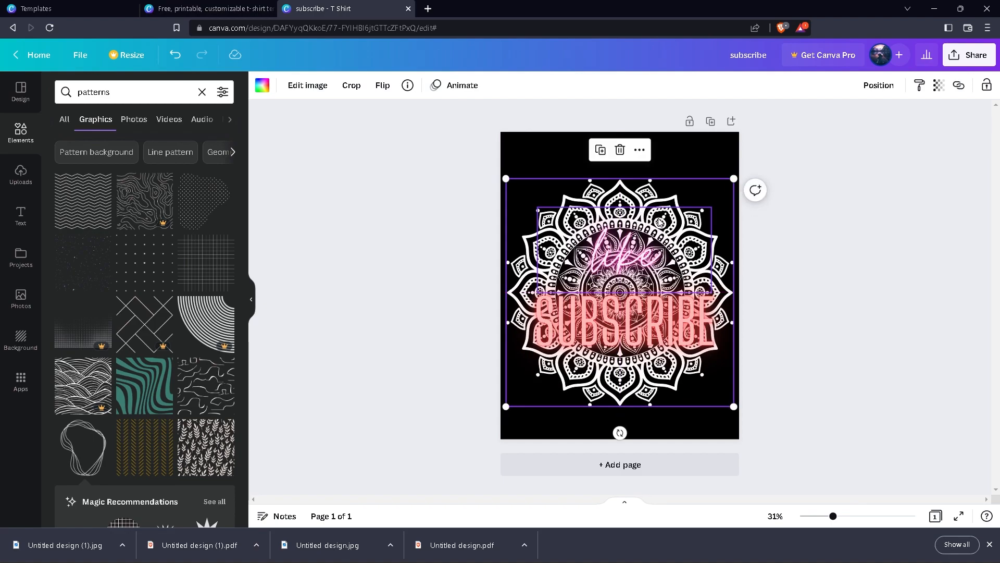
drag(628, 259, 625, 264)
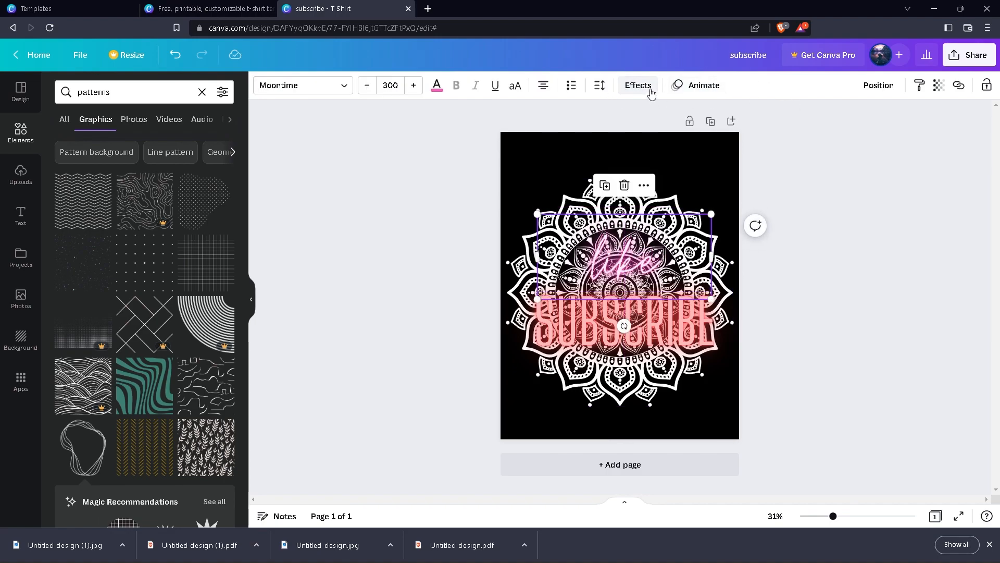
click(652, 82)
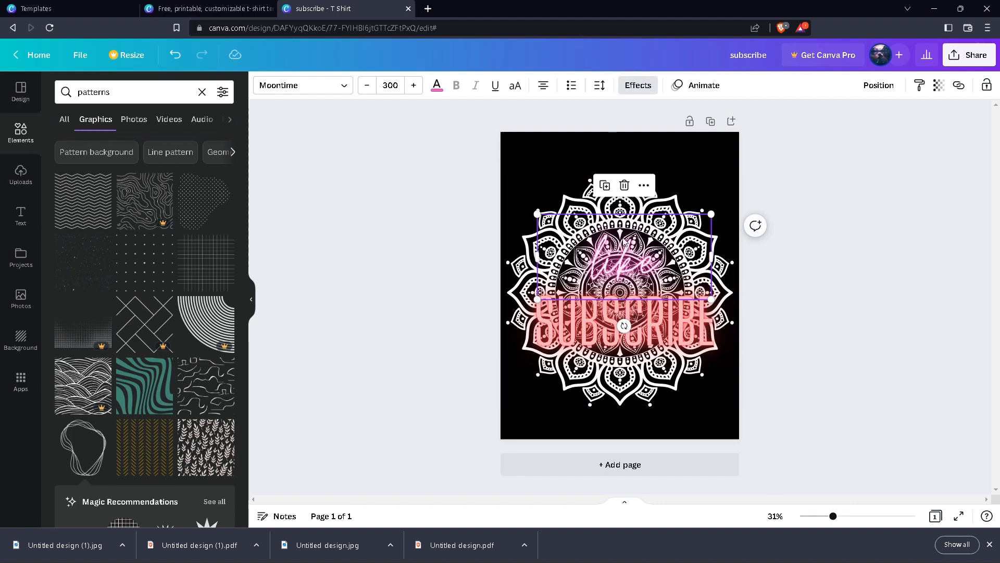
click(712, 156)
Find Smartmockups among the sharing options, save the design to it, and view the saved design on the Smartmockups site.
click(981, 61)
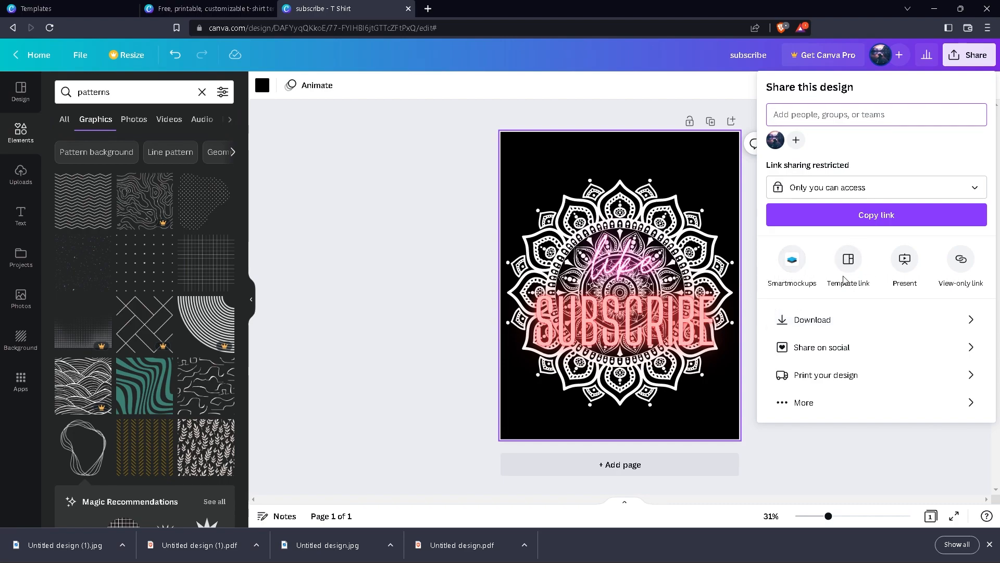
click(797, 402)
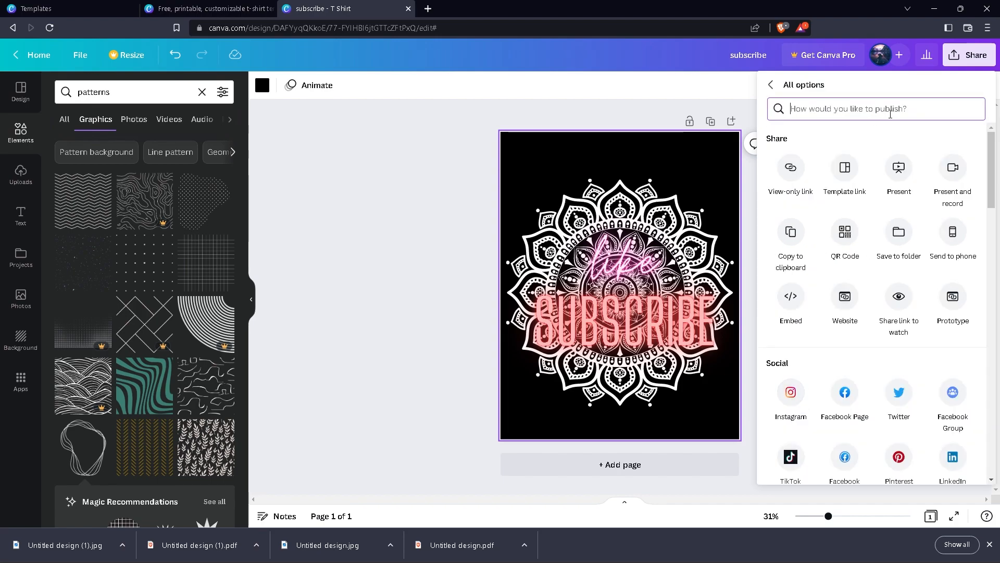
text(mockup)
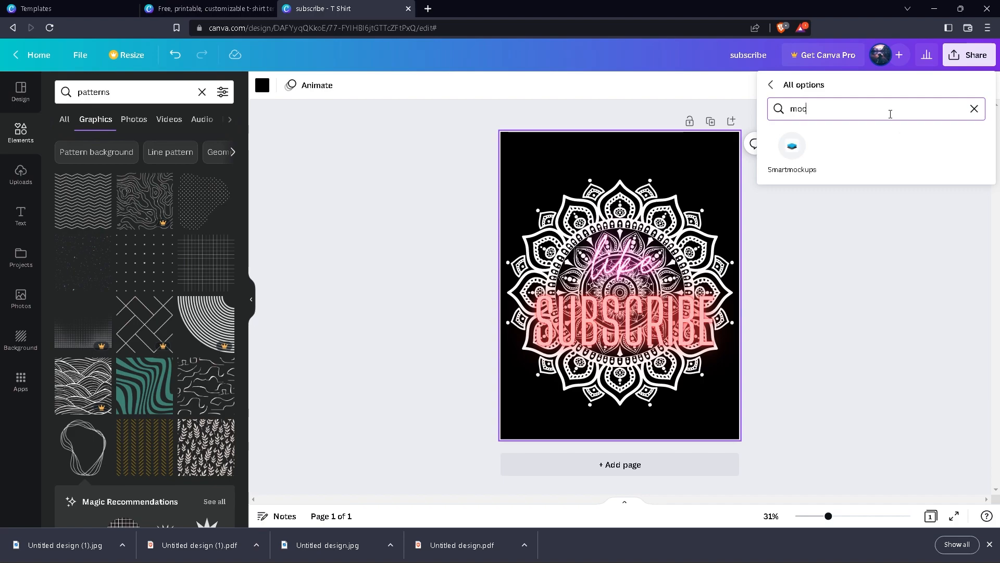
click(793, 147)
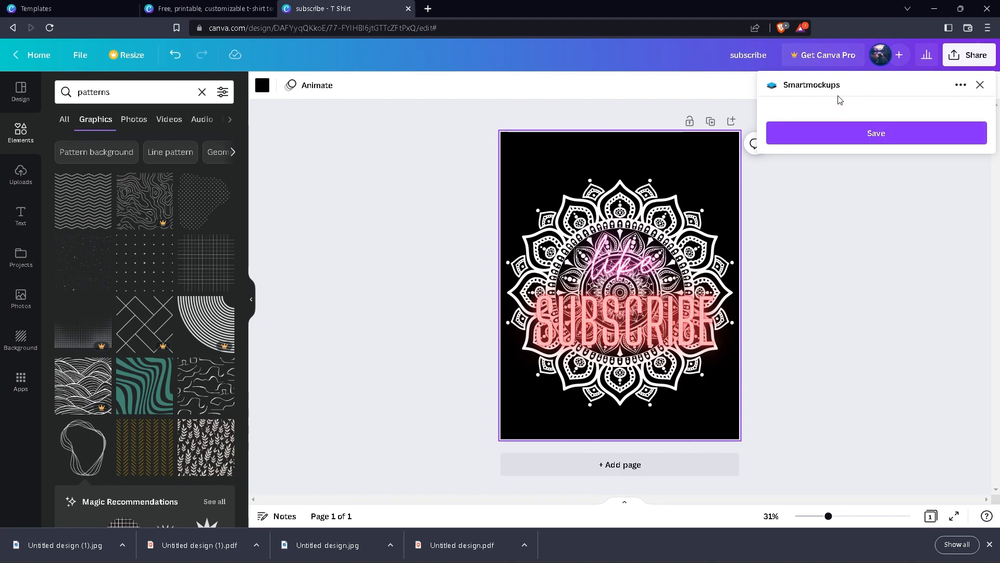
click(814, 135)
click(892, 133)
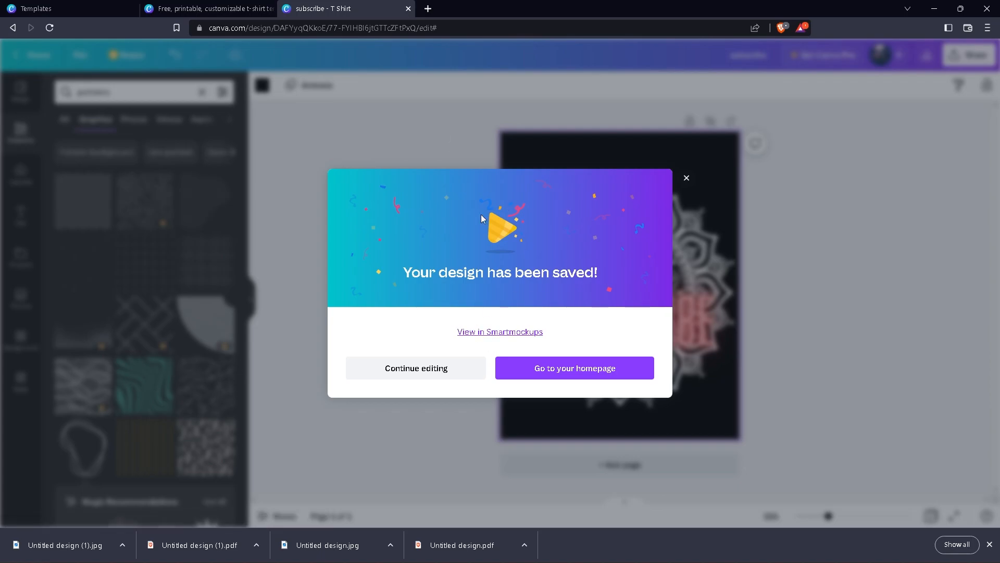
click(500, 336)
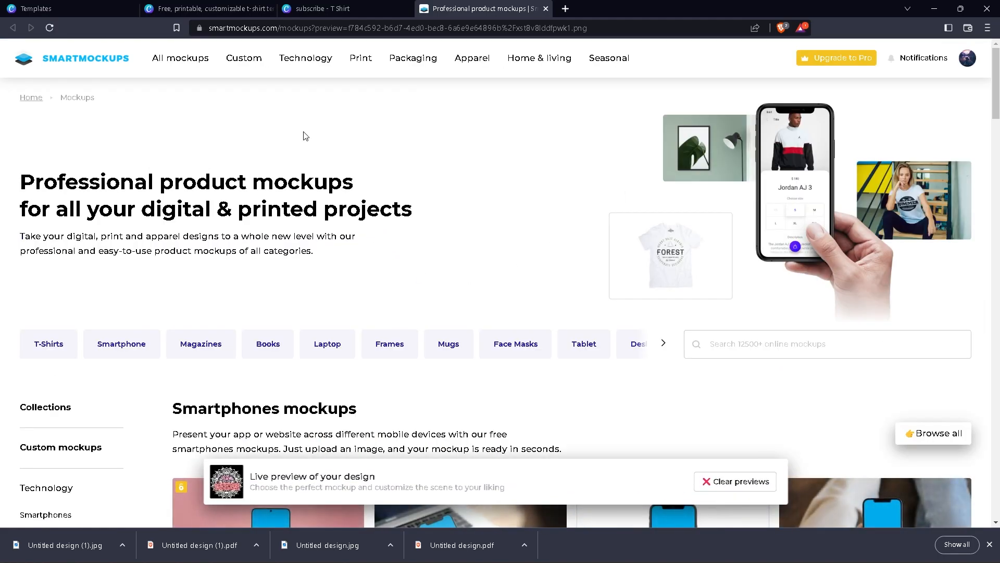
Look through the mockups previewing the design and open the T-Shirts category.
scroll(532, 253, down, 3)
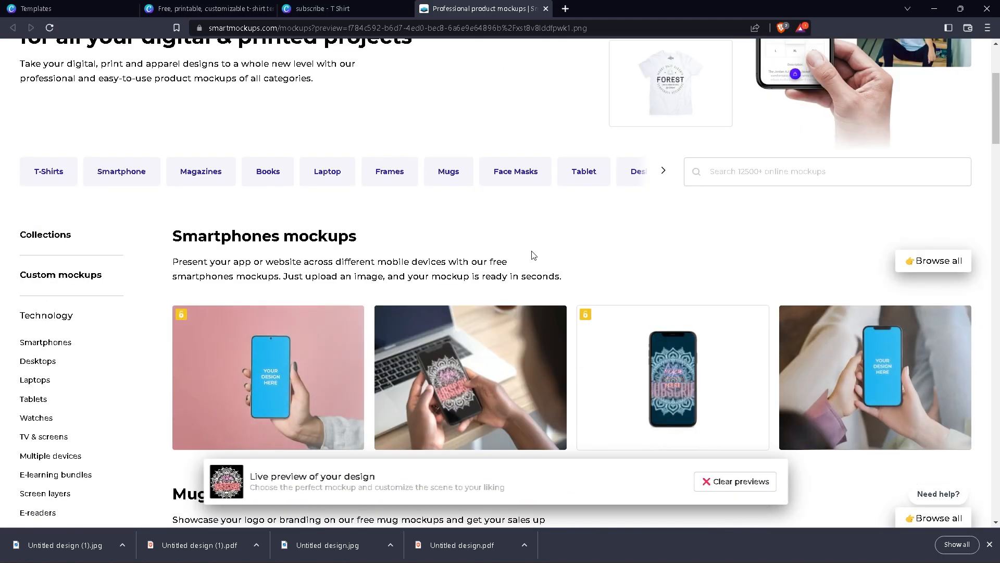
scroll(545, 220, down, 4)
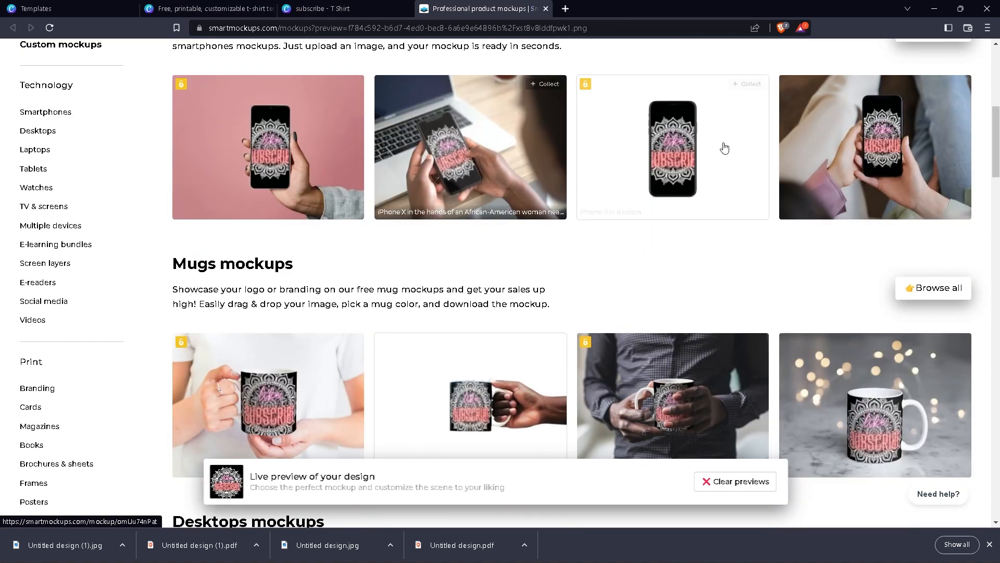
scroll(389, 224, up, 3)
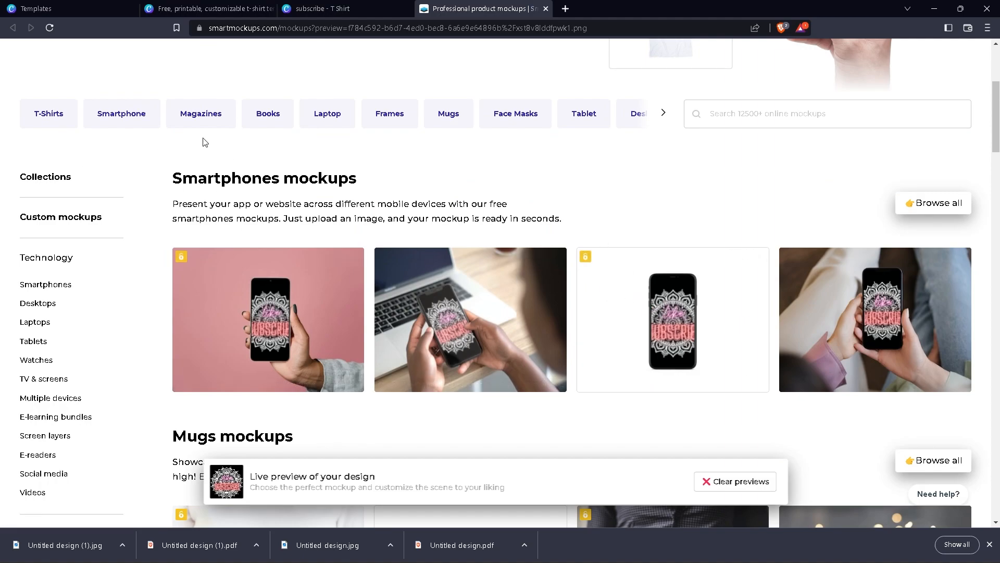
click(43, 115)
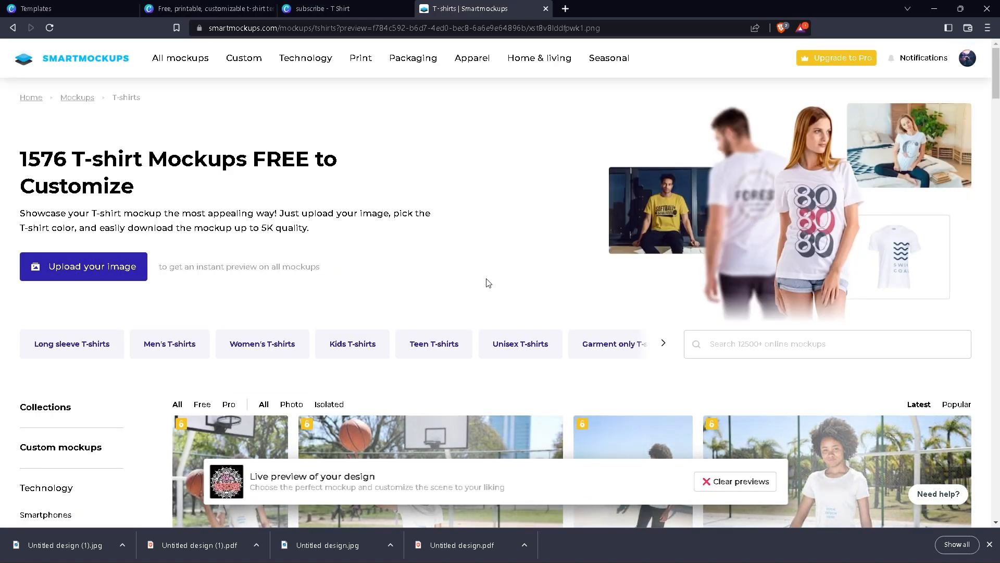
Browse the T-shirt mockups and open the one of the teenage girl holding up a basketball beside her.
scroll(487, 282, down, 1)
scroll(487, 282, down, 1)
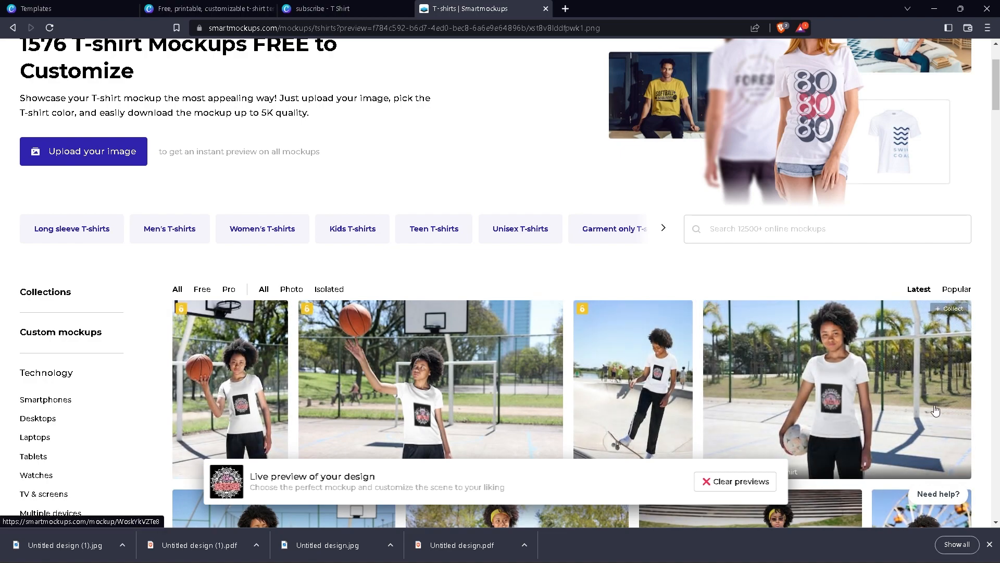
scroll(610, 379, down, 5)
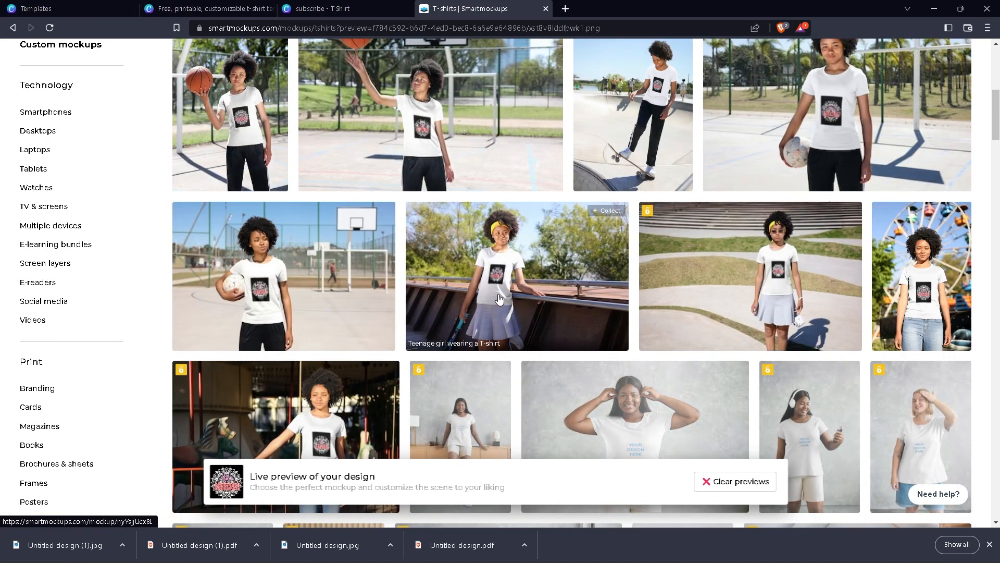
scroll(299, 278, down, 3)
scroll(348, 350, up, 4)
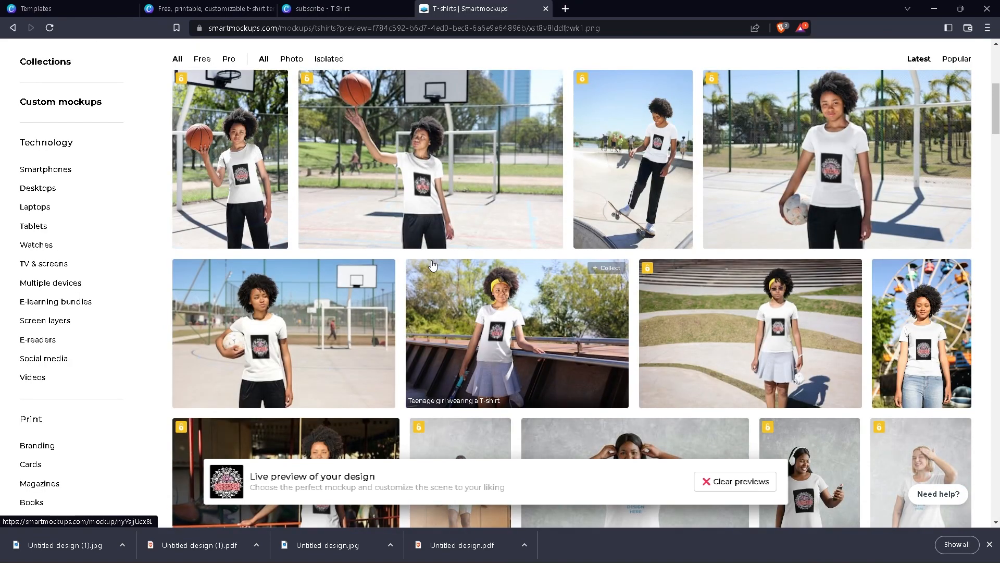
click(251, 179)
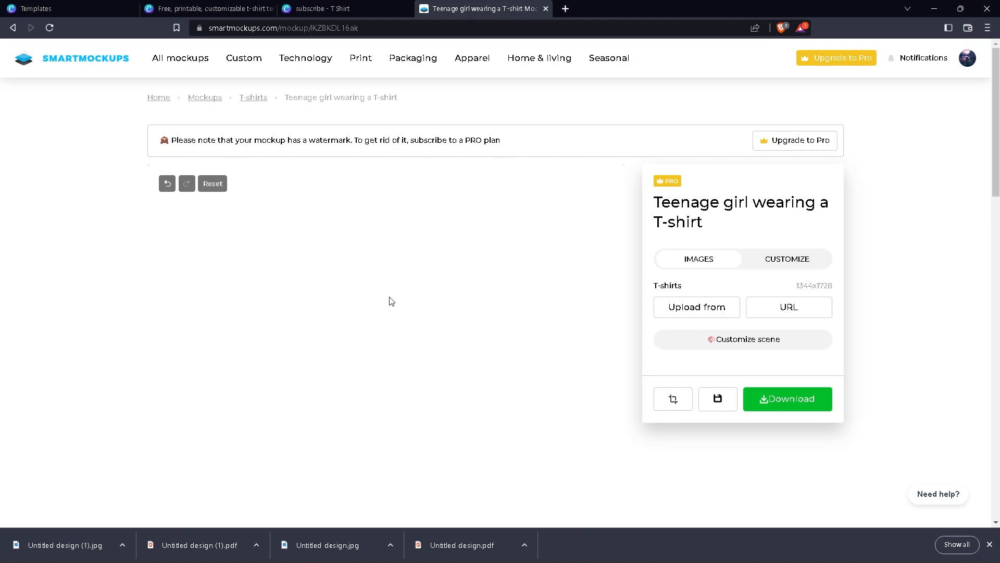
scroll(372, 308, down, 3)
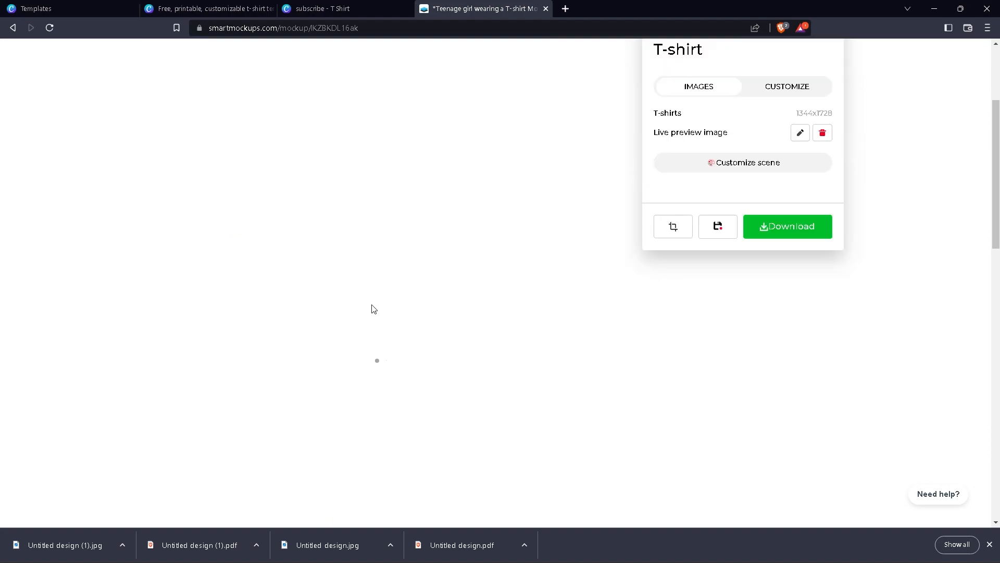
Leave the teenage girl mockup, look through the T-shirt mockups again, and go back to the overview of all product mockups.
scroll(372, 308, up, 3)
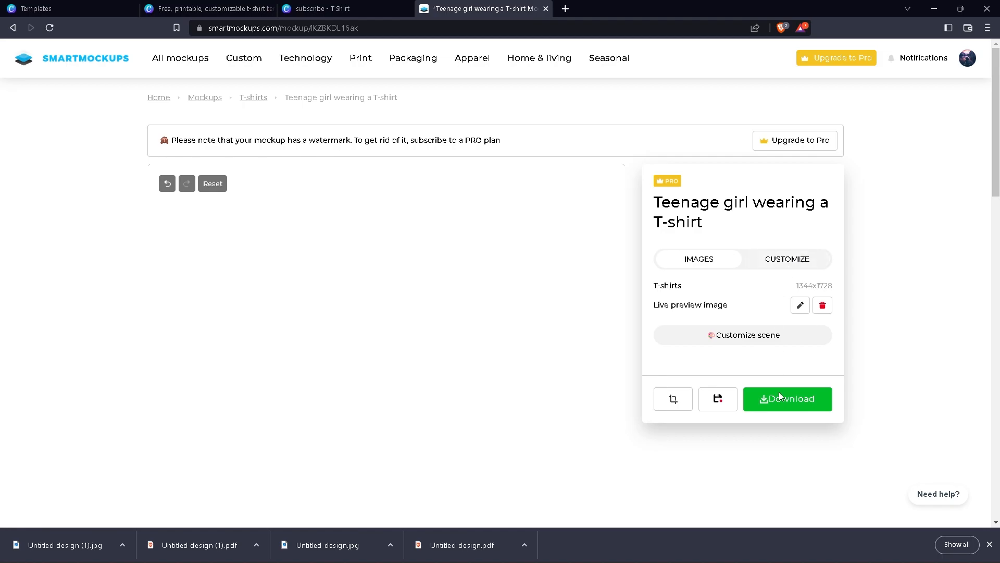
click(13, 27)
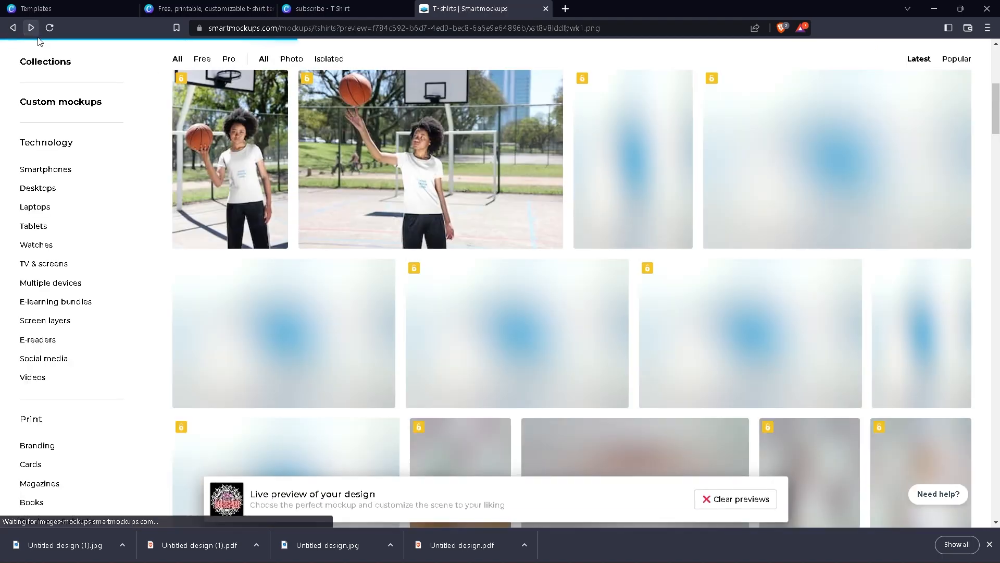
scroll(655, 264, down, 3)
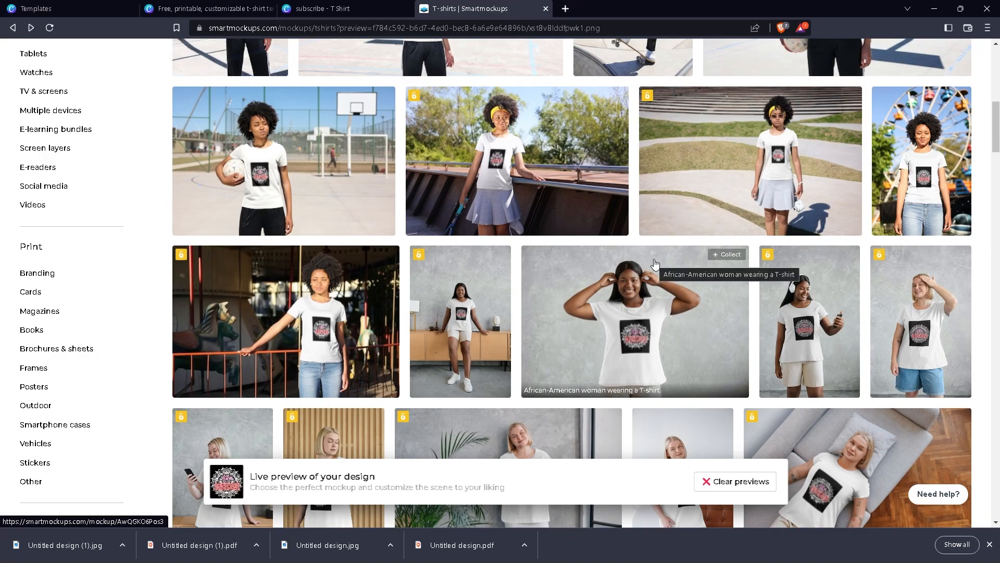
scroll(655, 265, up, 8)
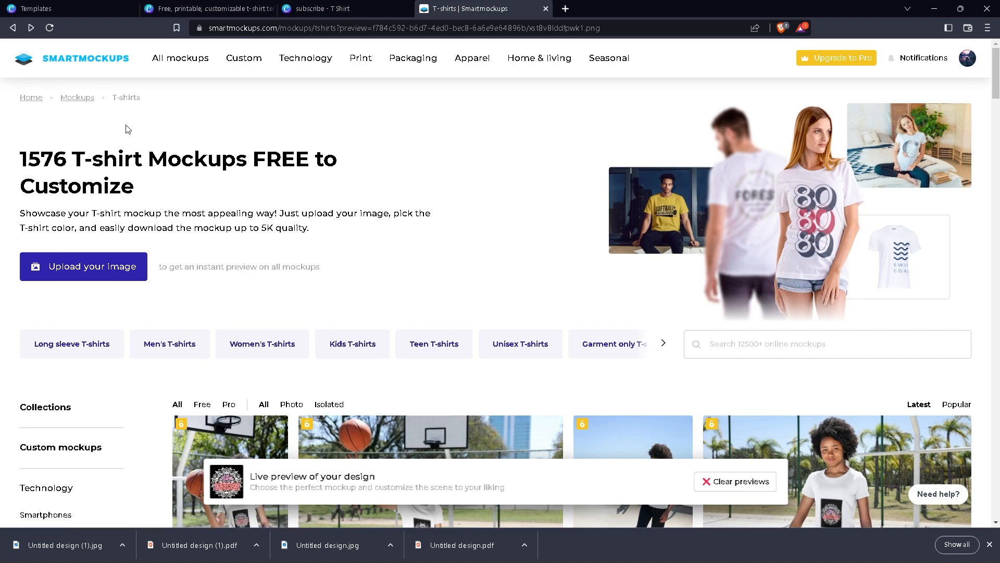
click(13, 28)
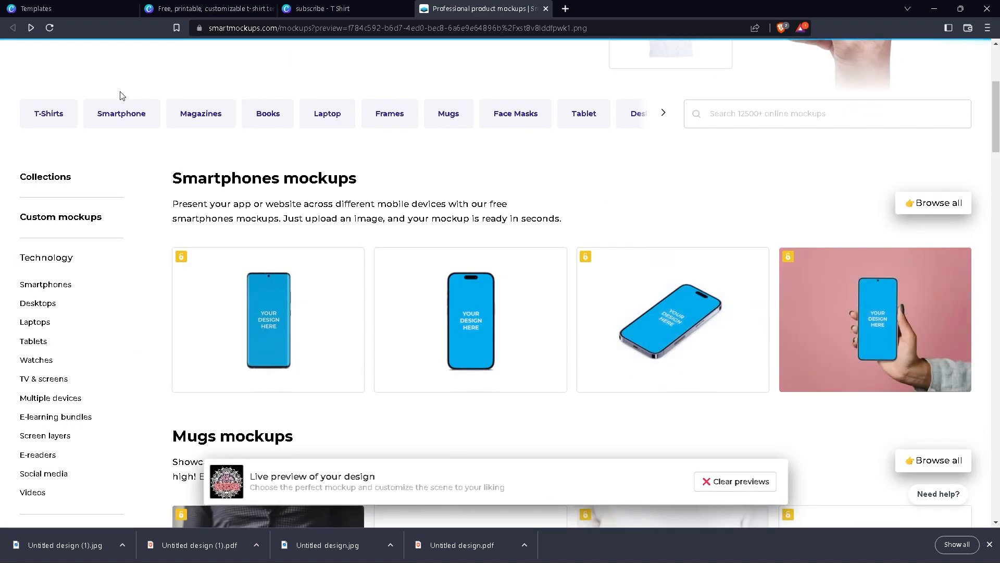
scroll(425, 331, up, 5)
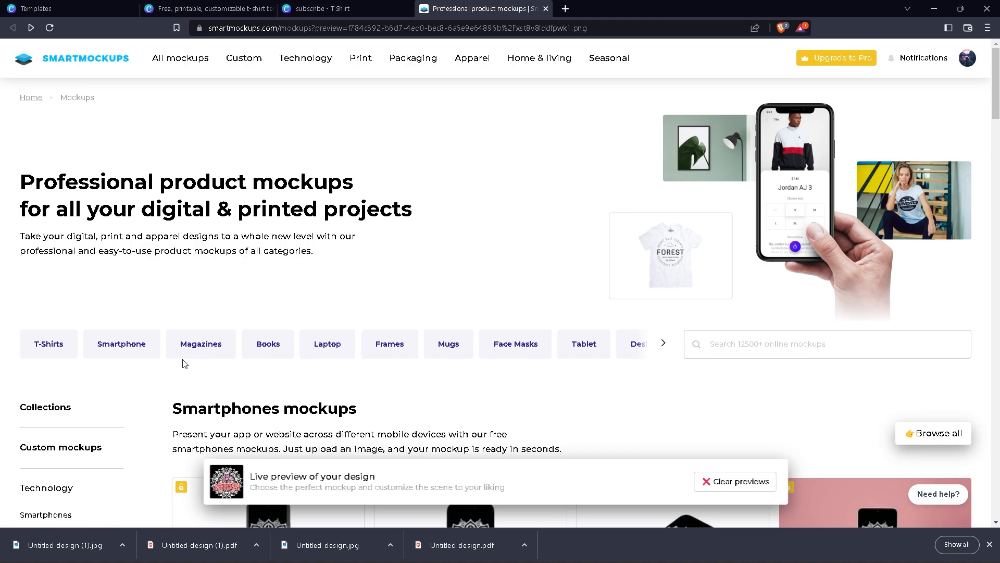
Close Smartmockups, dismiss the saved-design dialog in Canva, and go to the Canva homepage.
click(546, 9)
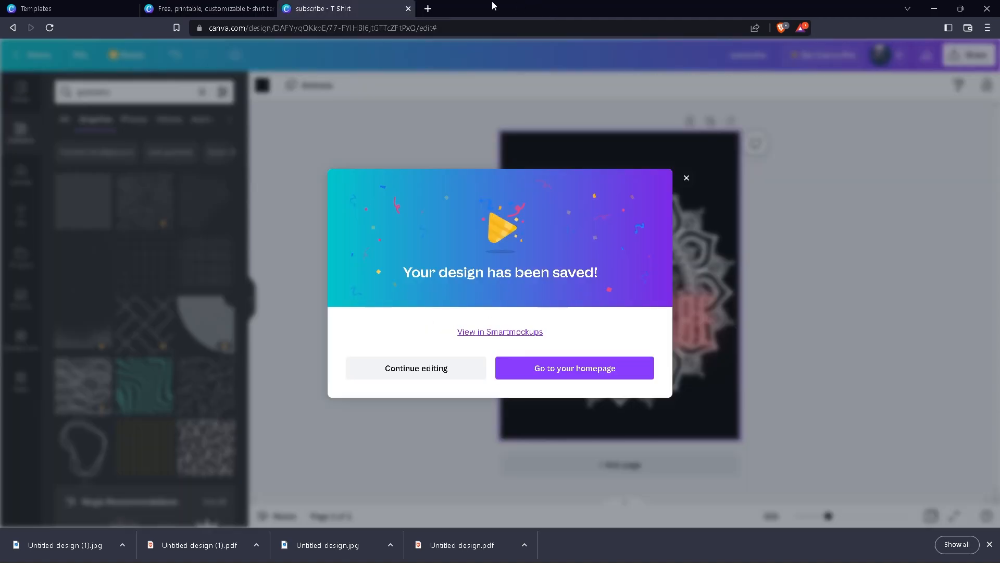
click(686, 178)
click(33, 55)
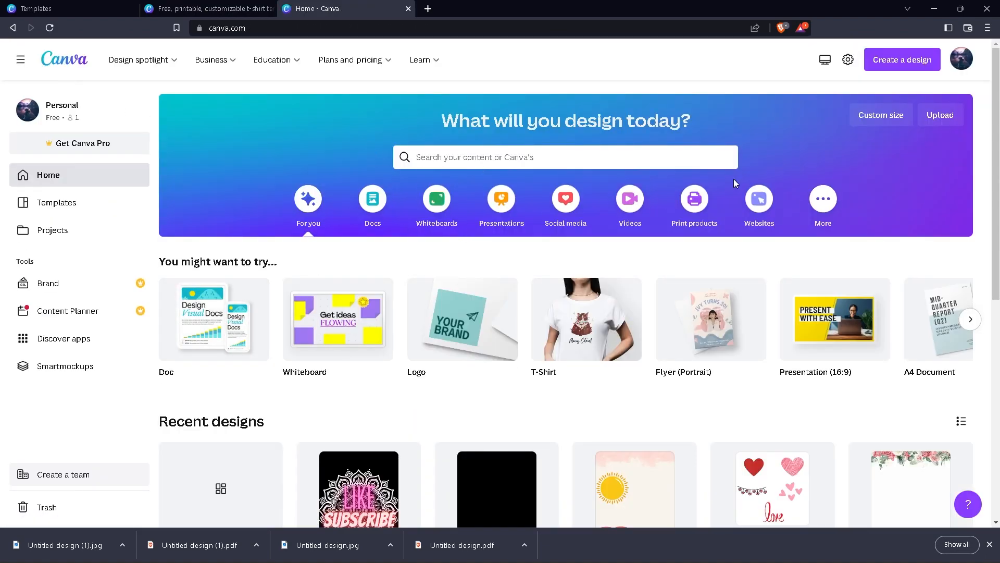
Open the custom size settings for a new design.
click(885, 115)
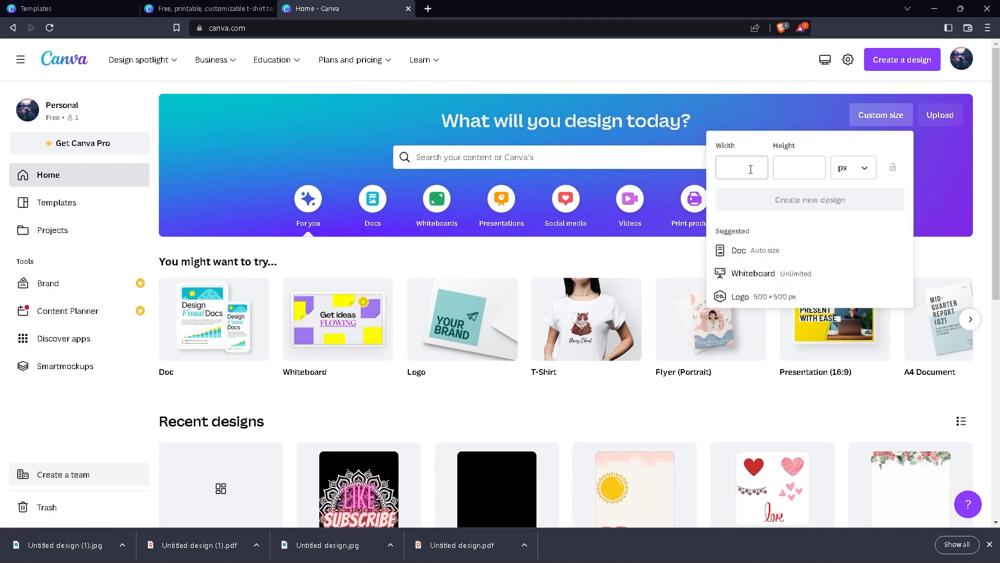